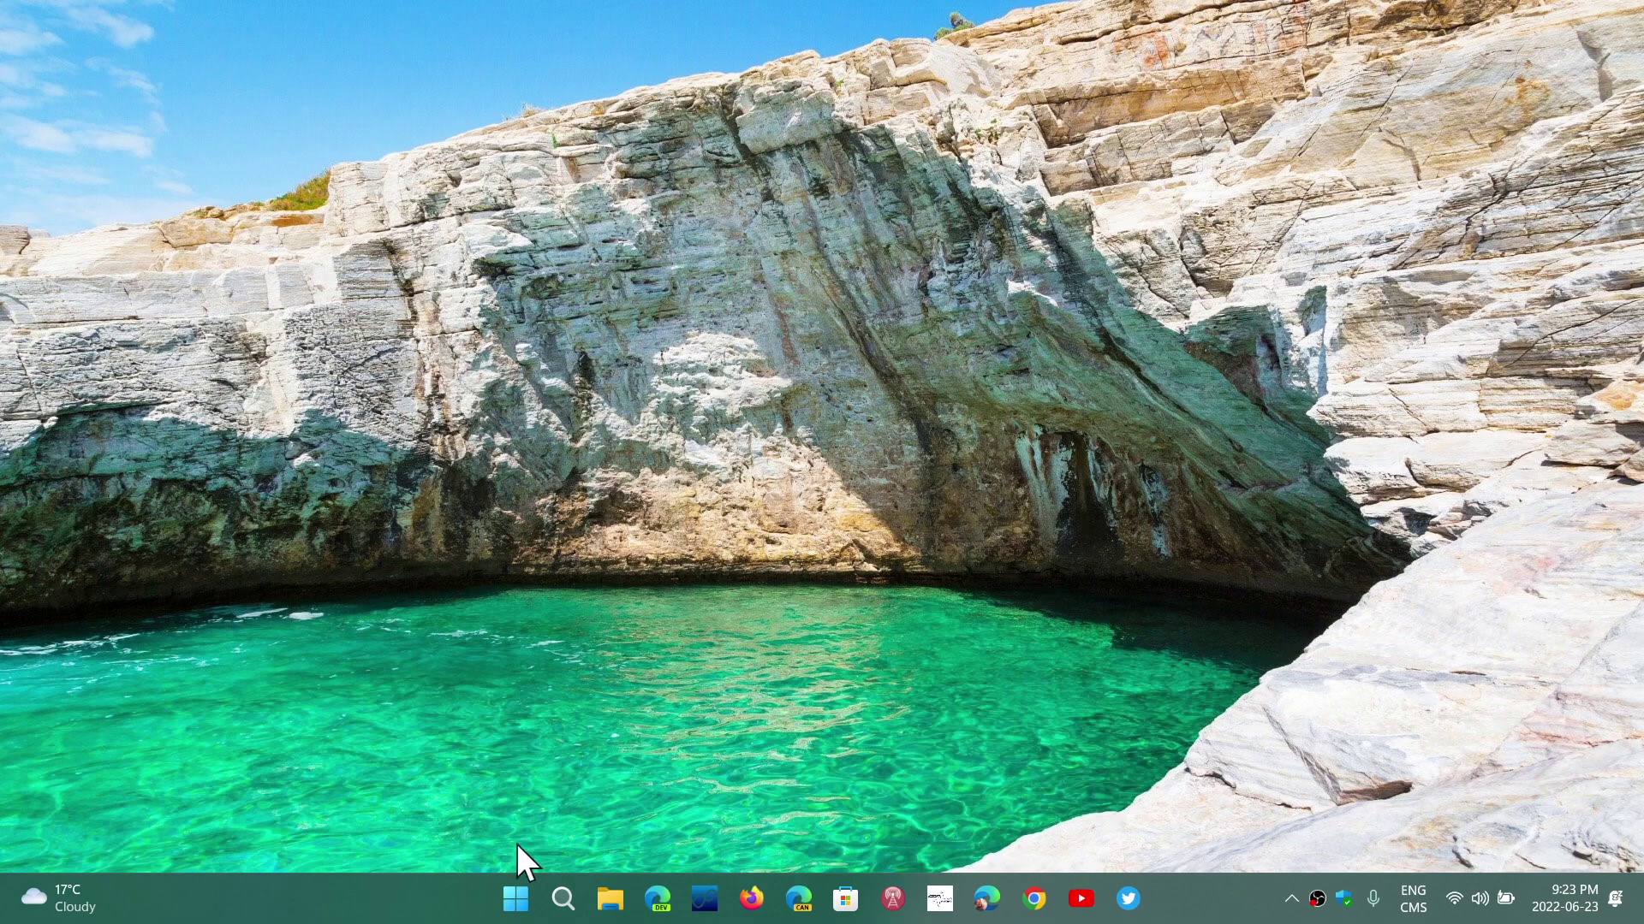
Step: Launch the Settings app from its pinned tile in the Start menu
click(516, 902)
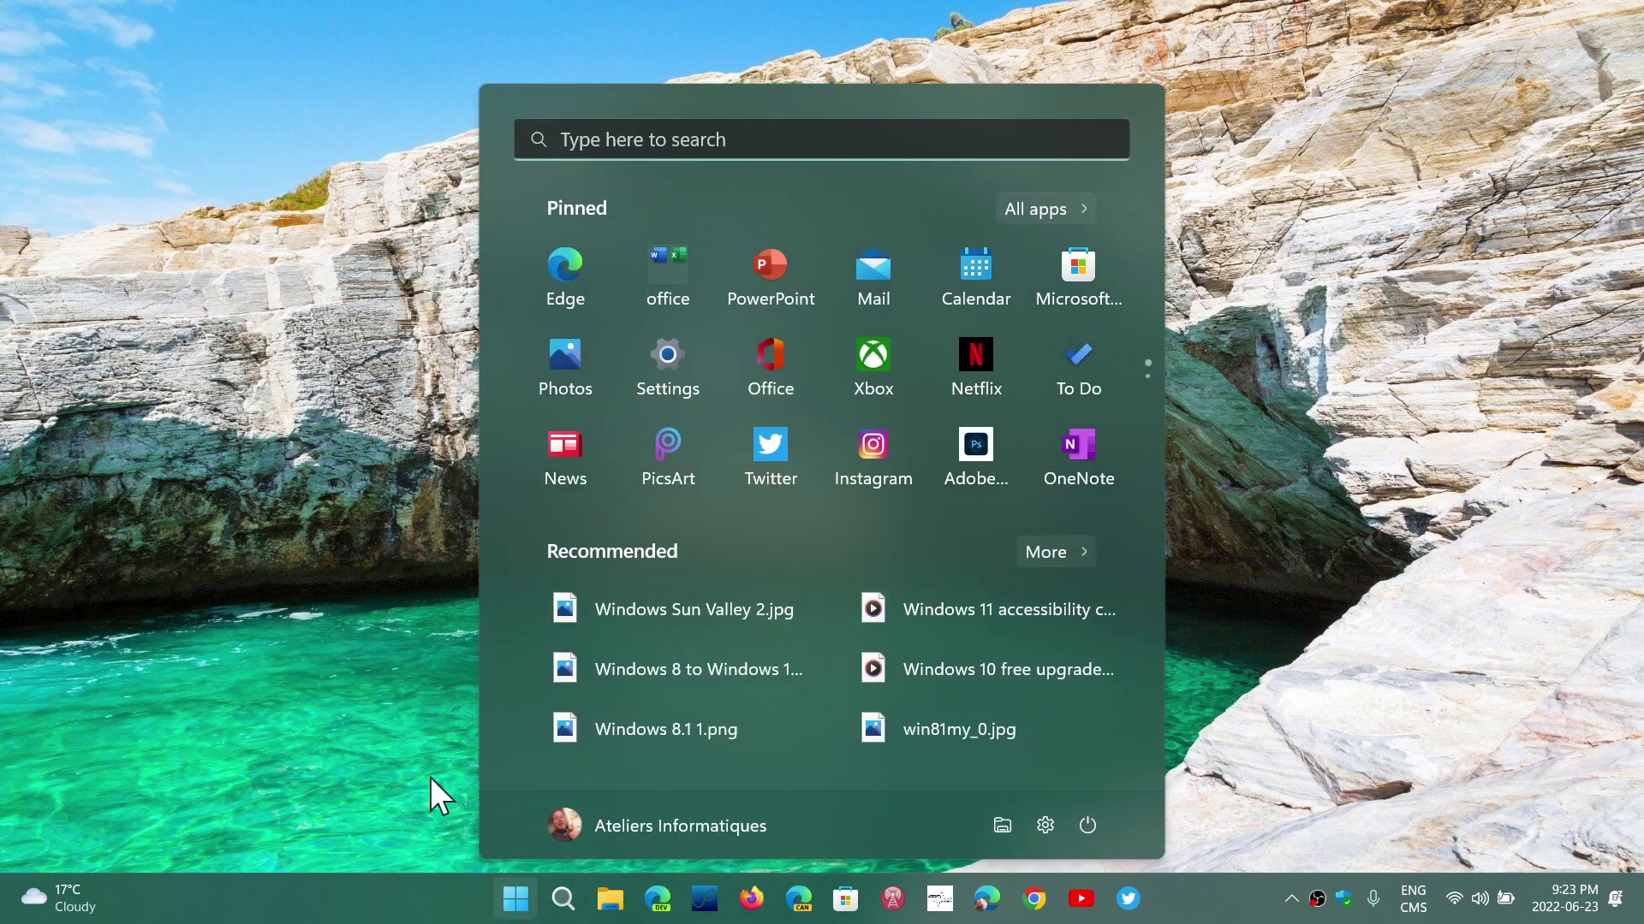
click(350, 689)
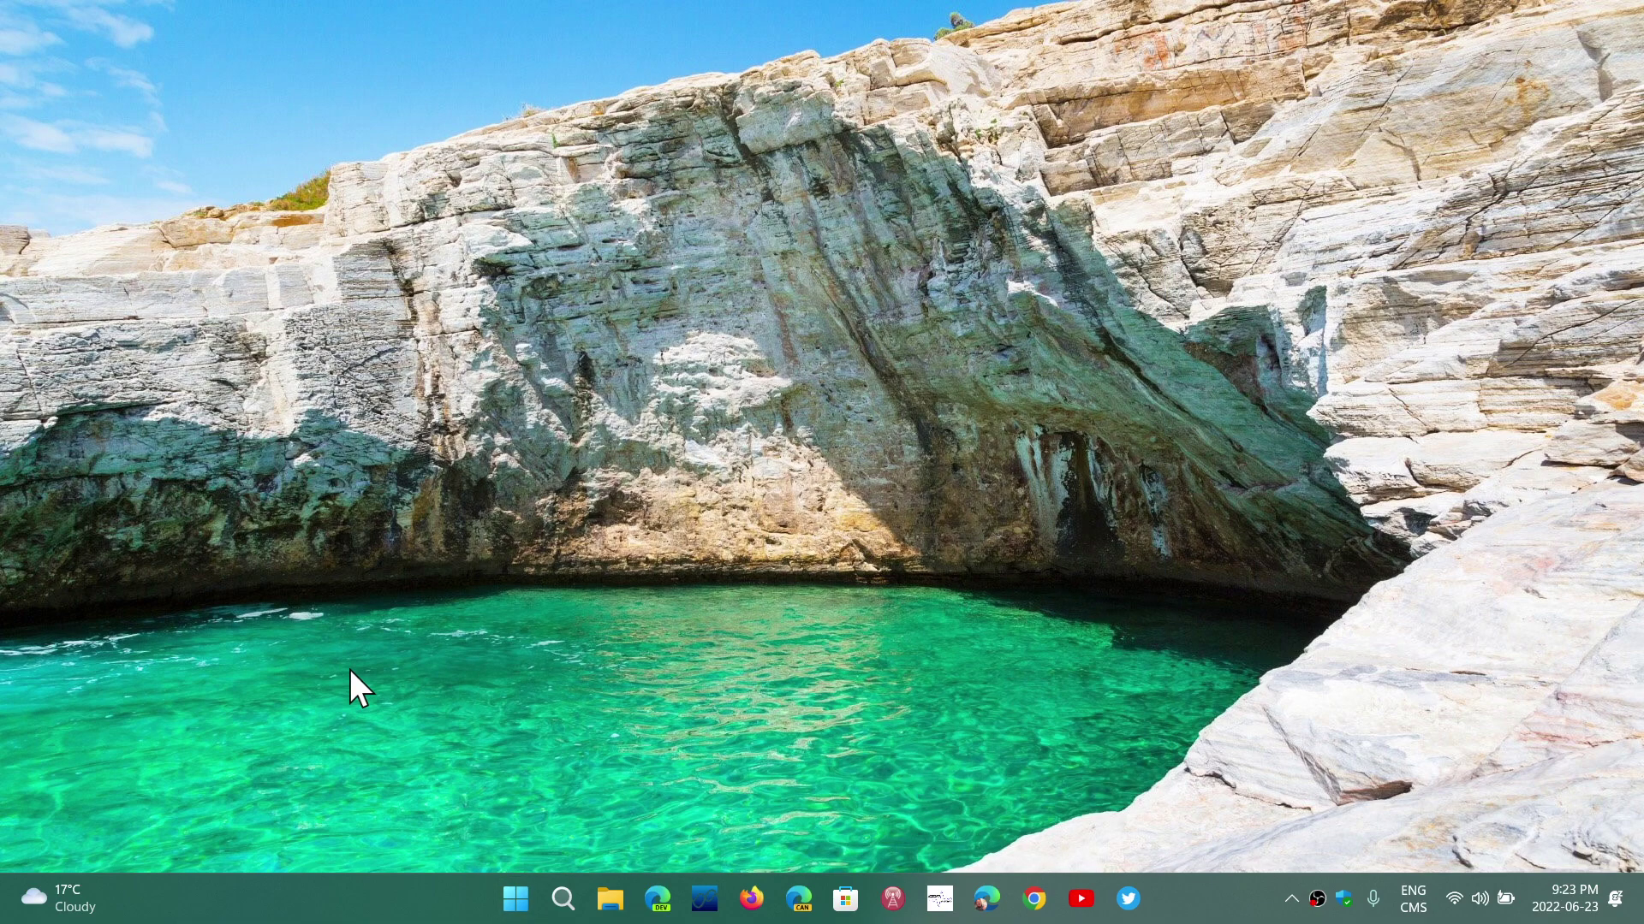
click(517, 899)
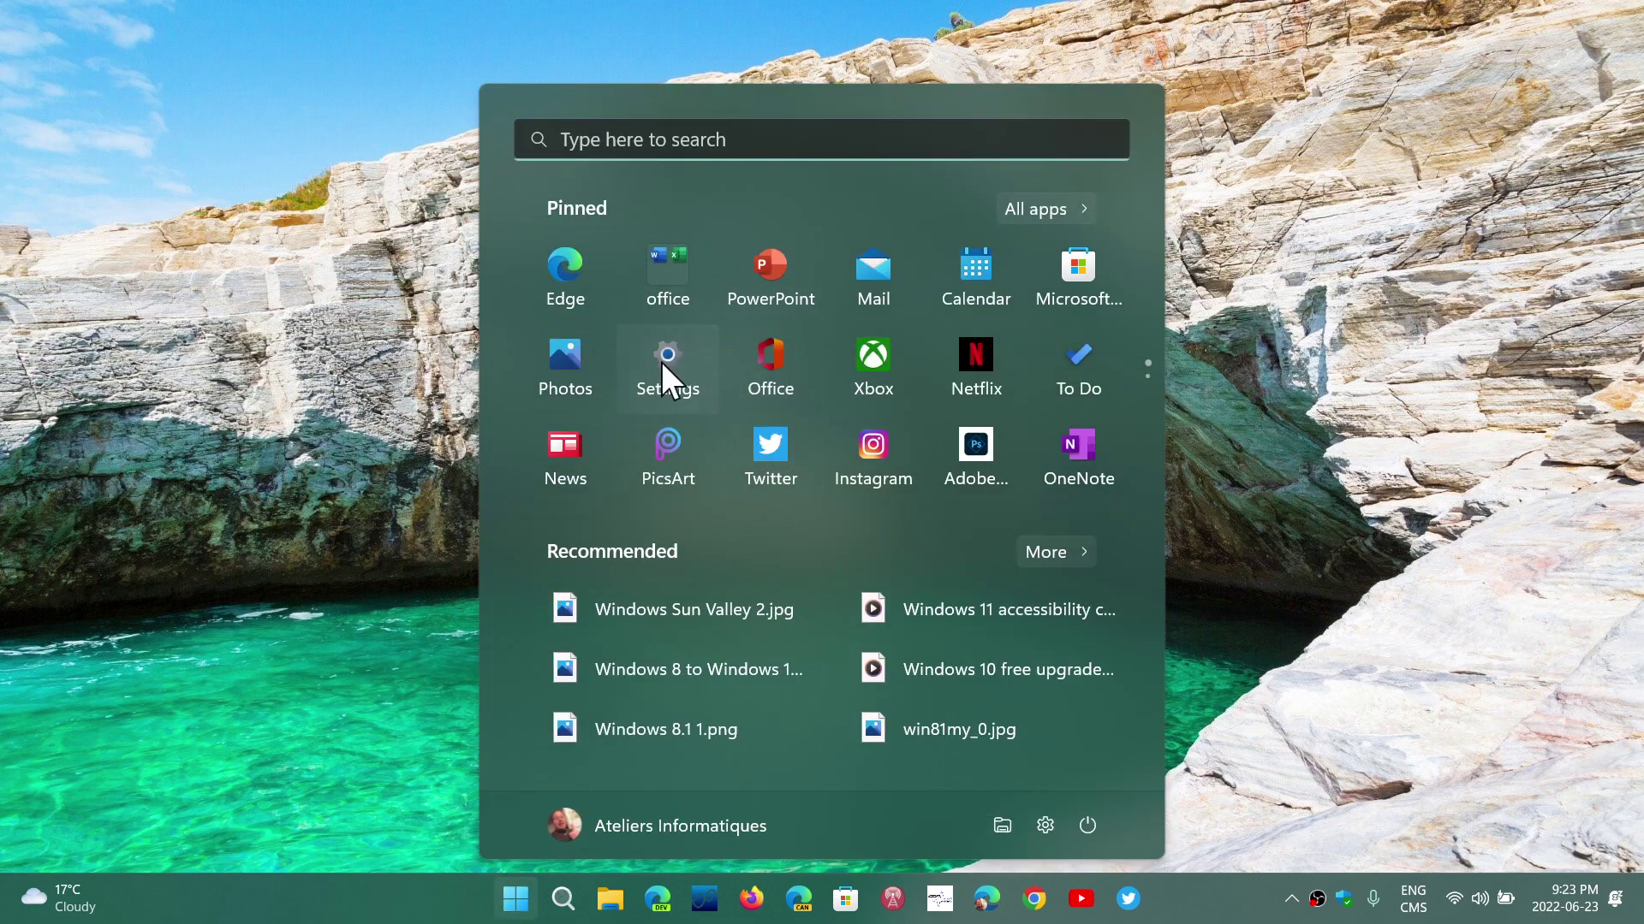
click(662, 363)
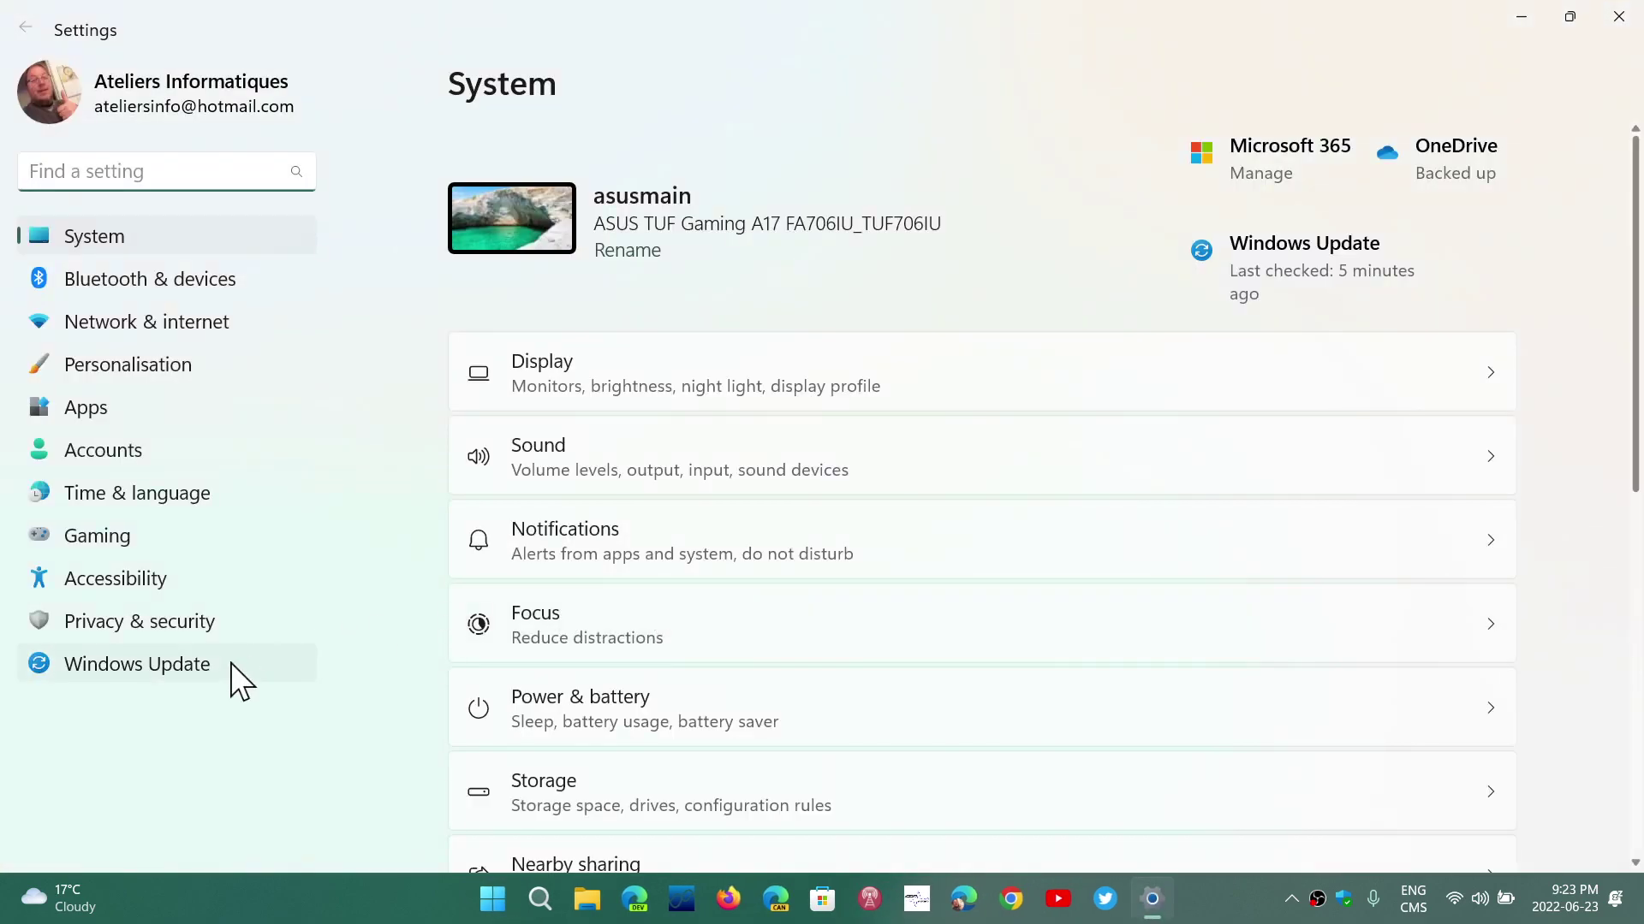
Step: Go to the Windows Update page, which reports the device is up to date
click(202, 676)
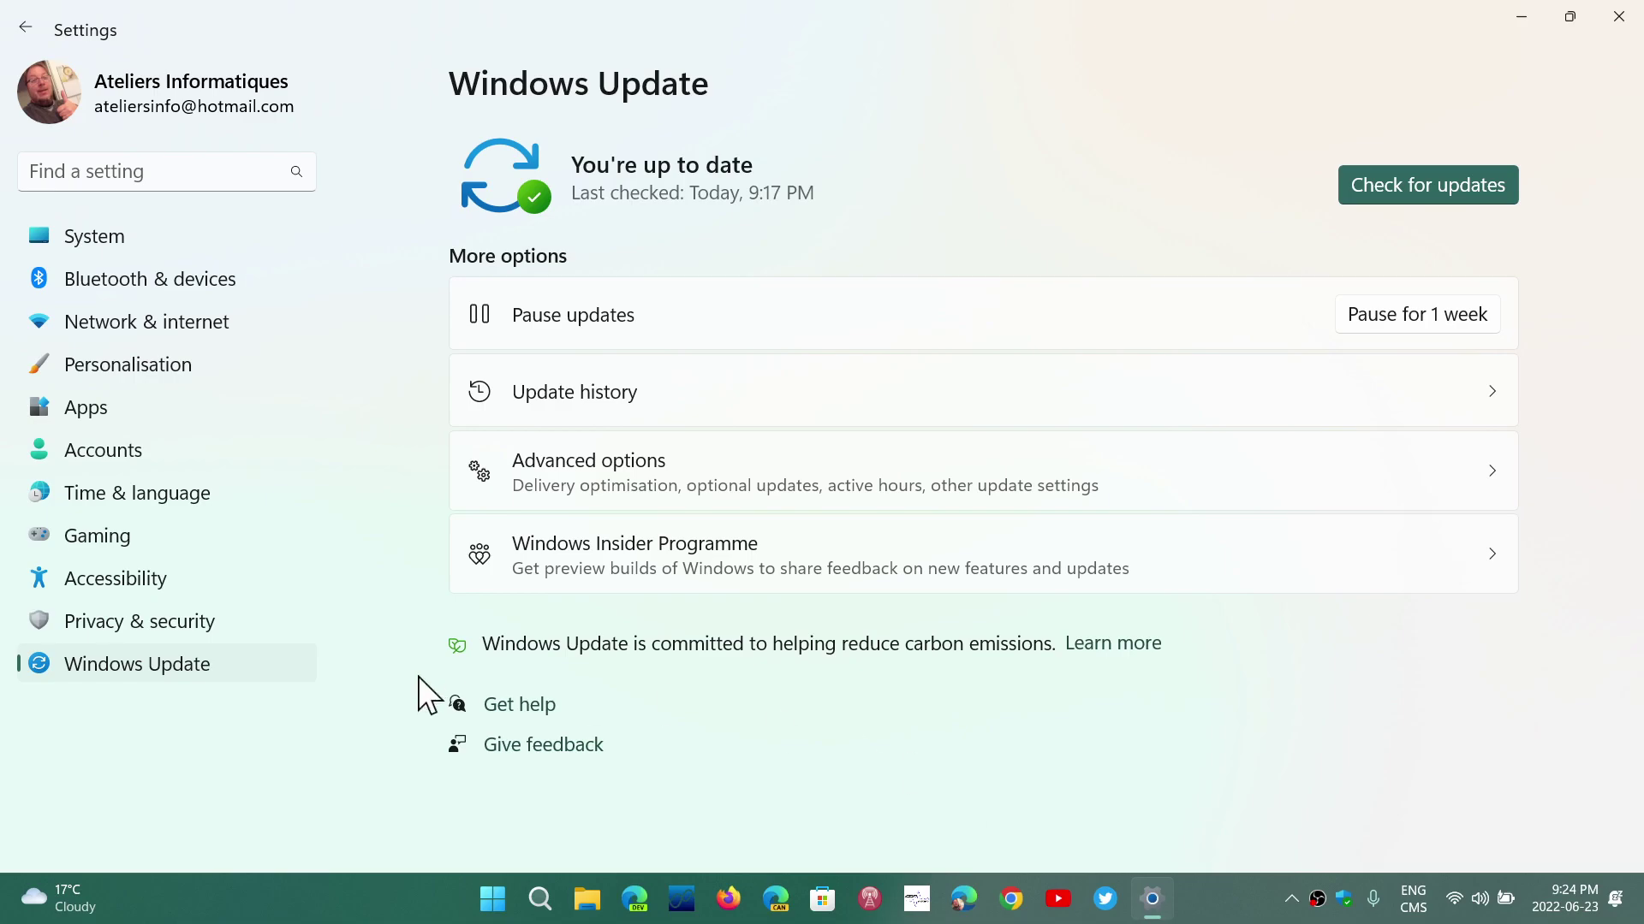
click(539, 899)
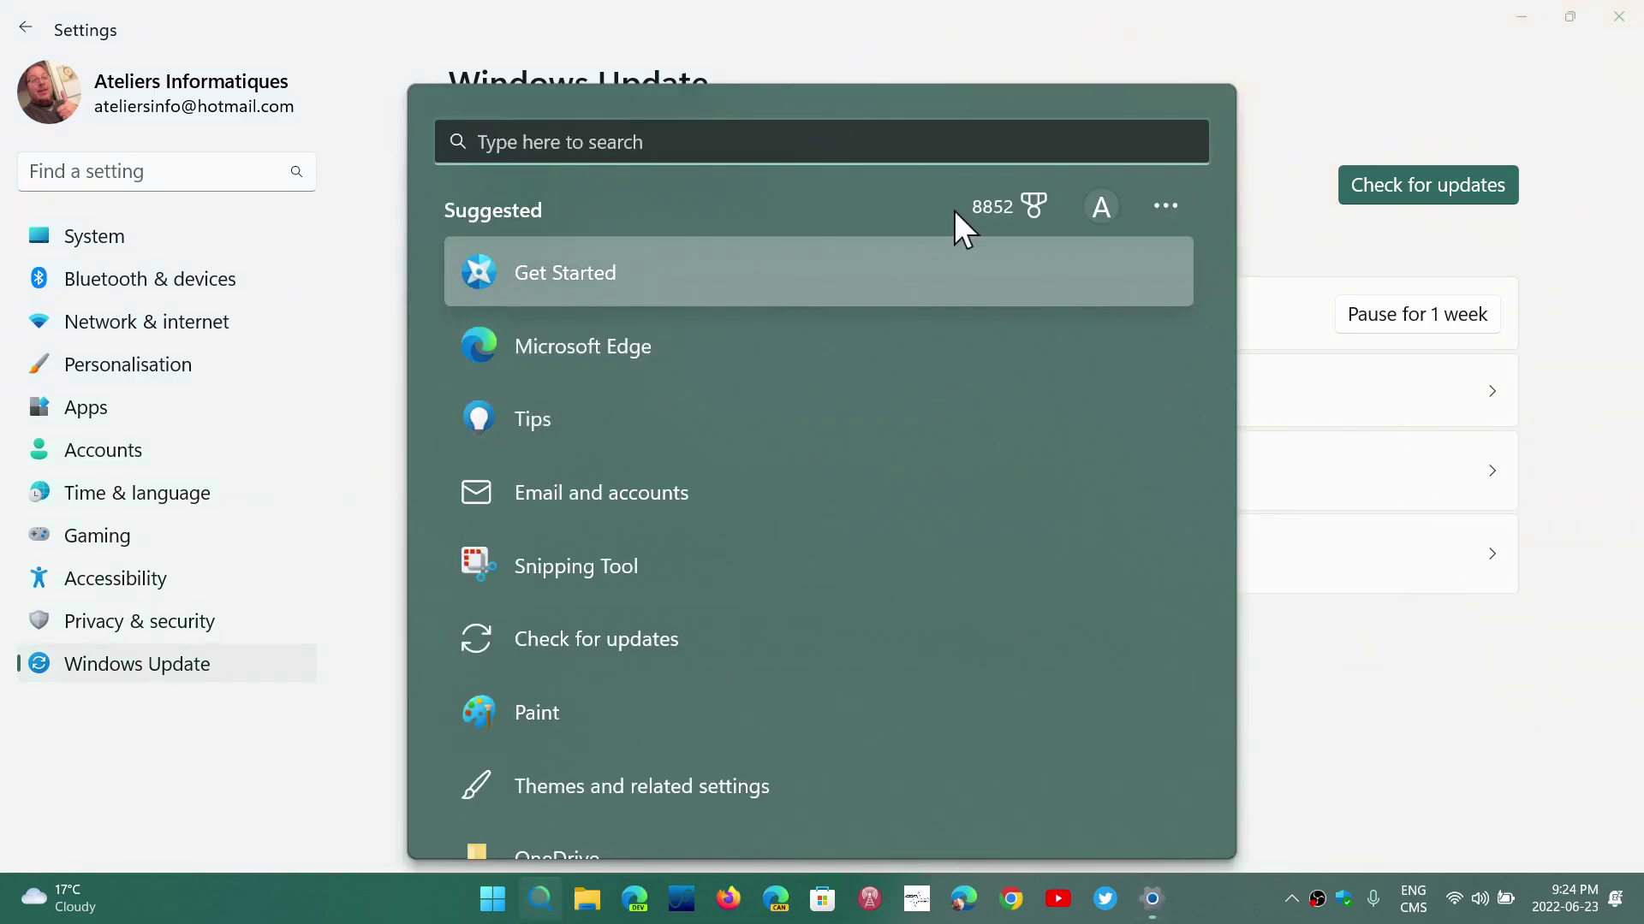
click(1196, 22)
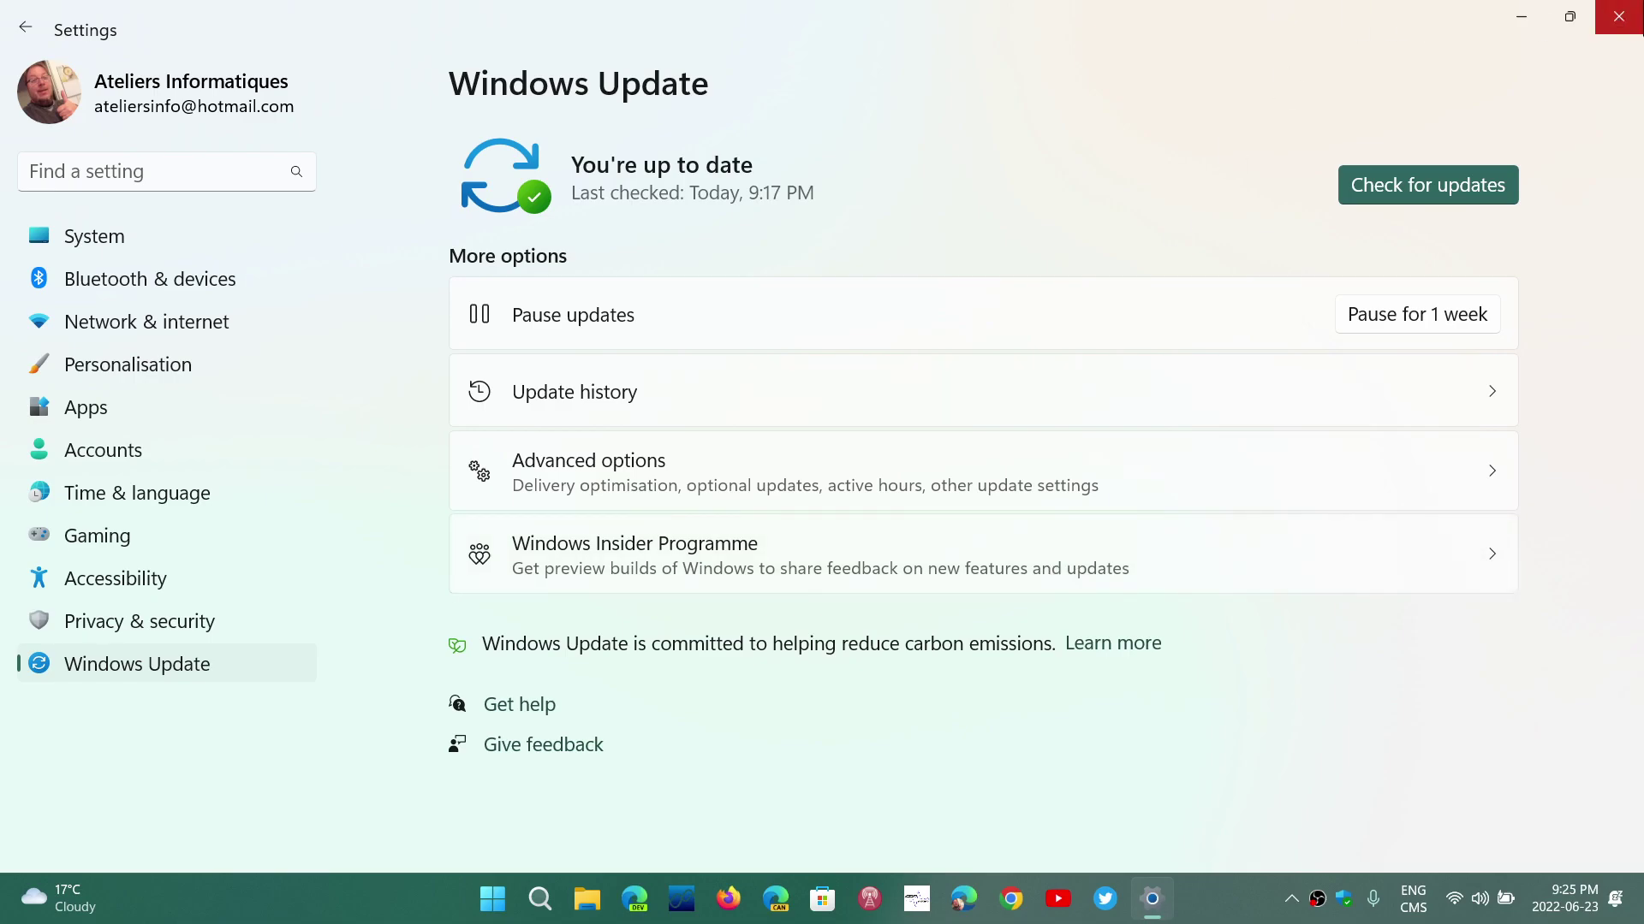
Step: Close the Settings window to return to the empty desktop
click(1635, 21)
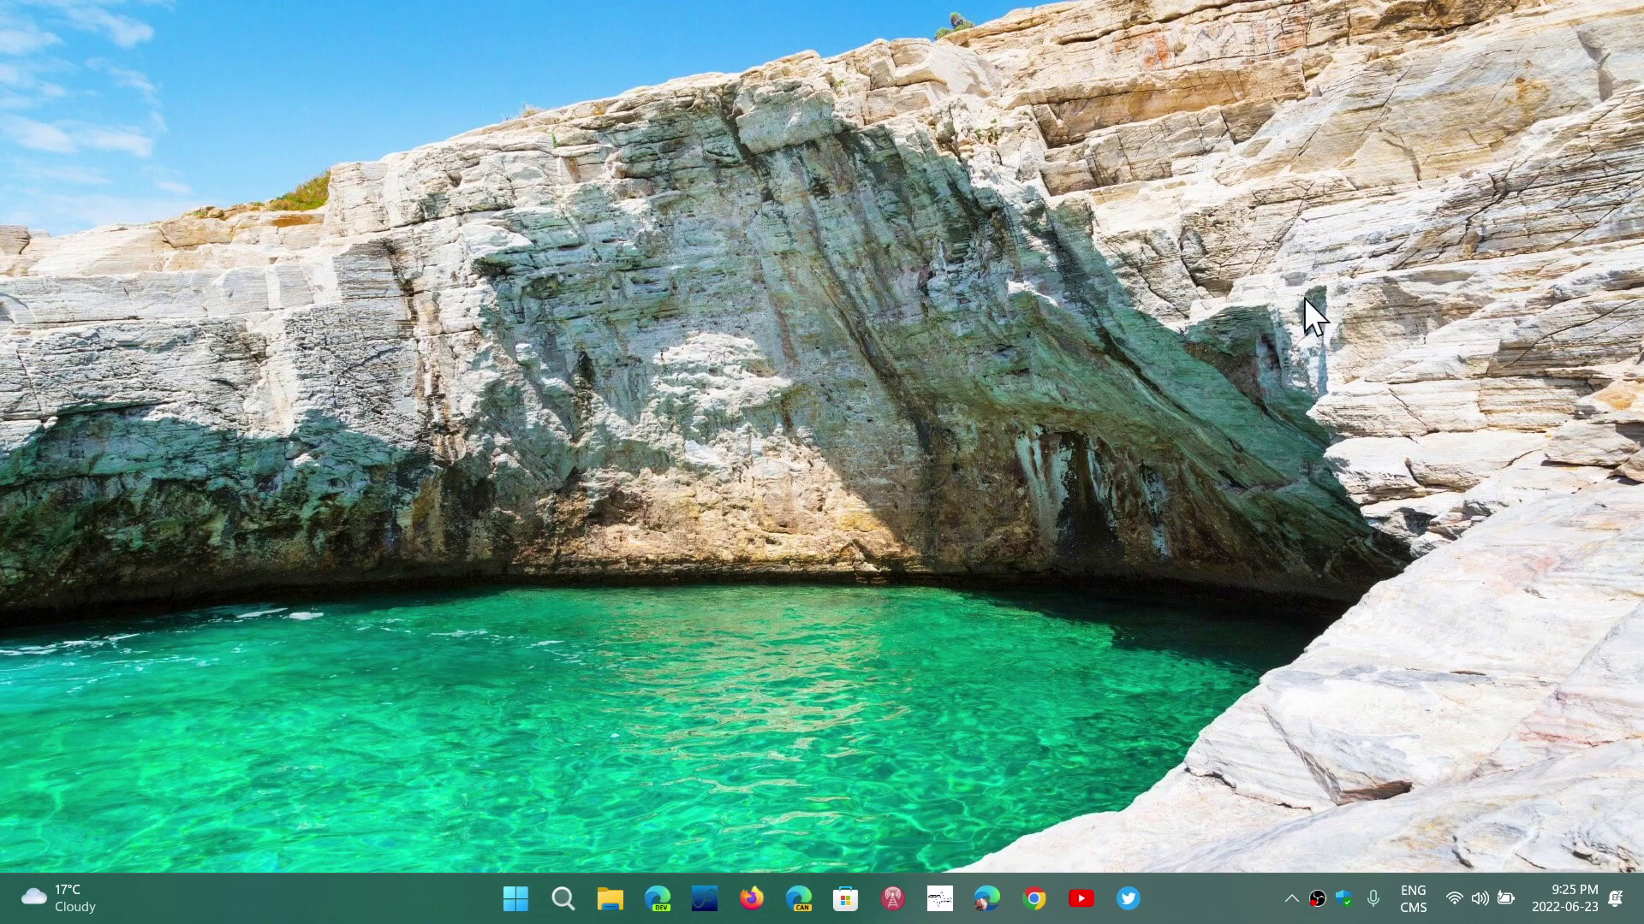